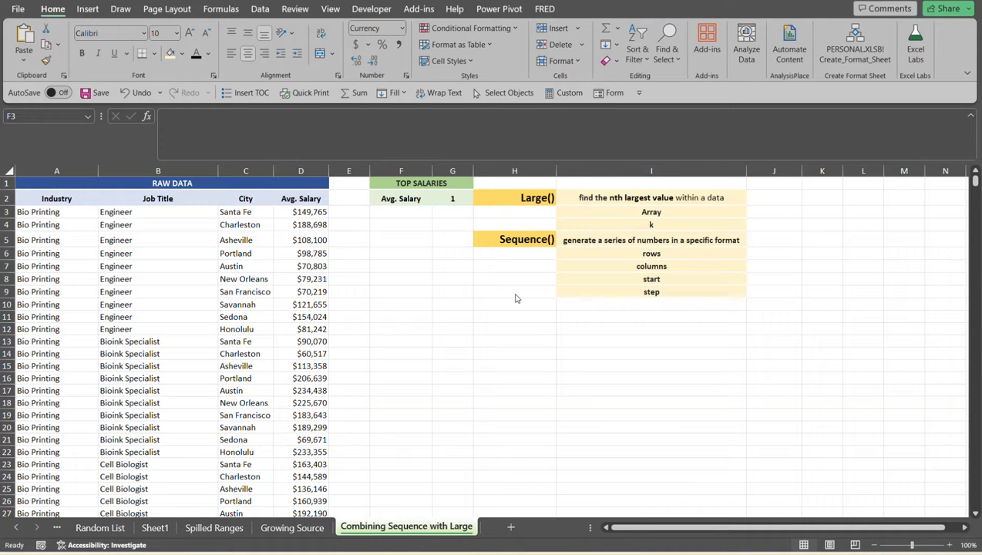
# - Enter a LARGE formula in cell F8 that returns the 5th largest average salary from D3:D92
pyautogui.click(394, 279)
pyautogui.click(394, 278)
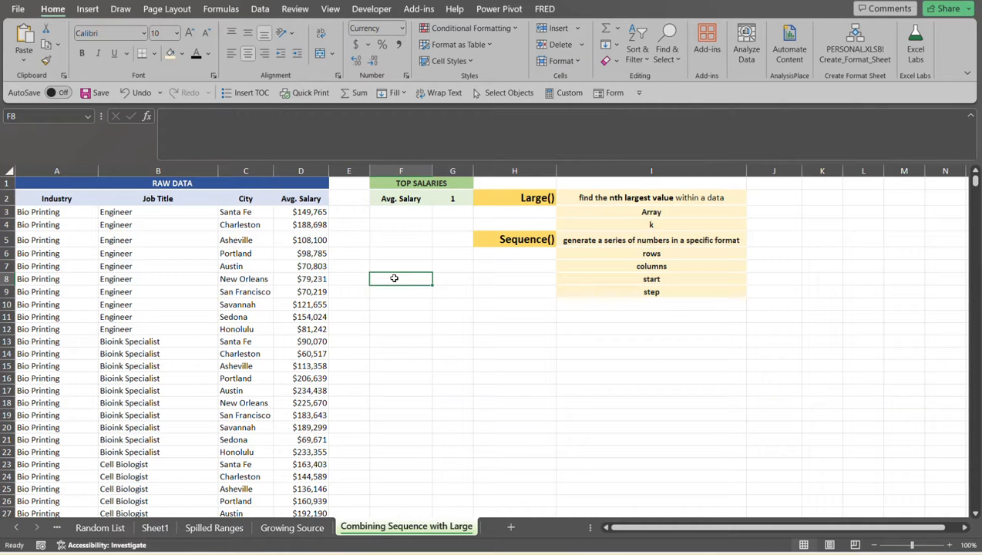
pyautogui.write('=large')
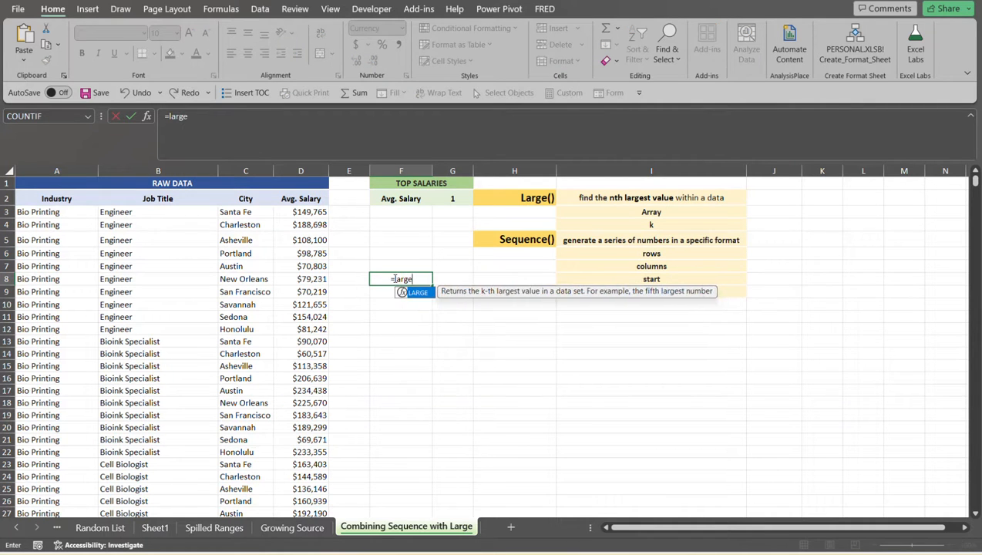
pyautogui.press('Tab')
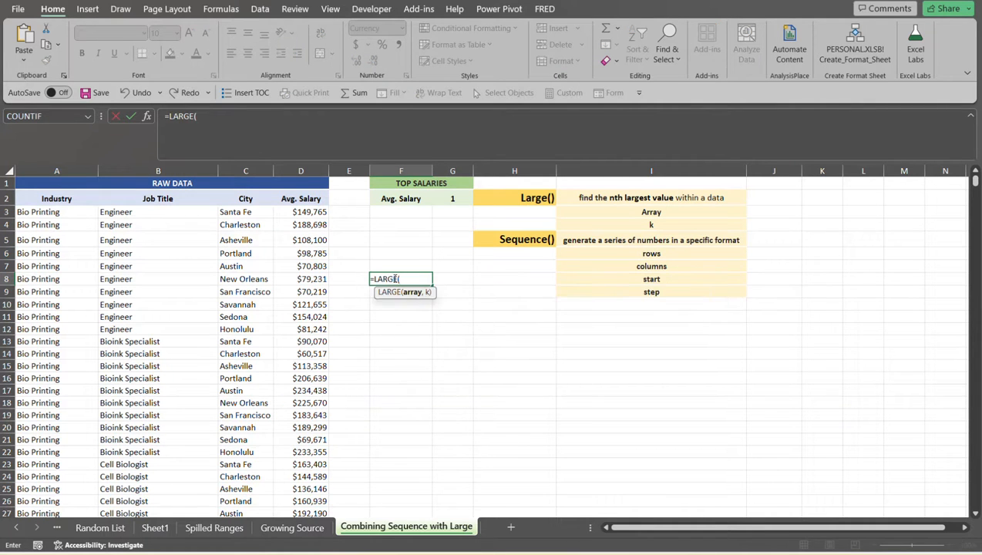
pyautogui.click(312, 214)
pyautogui.hotkey('ctrl', 'shift', 'Down')
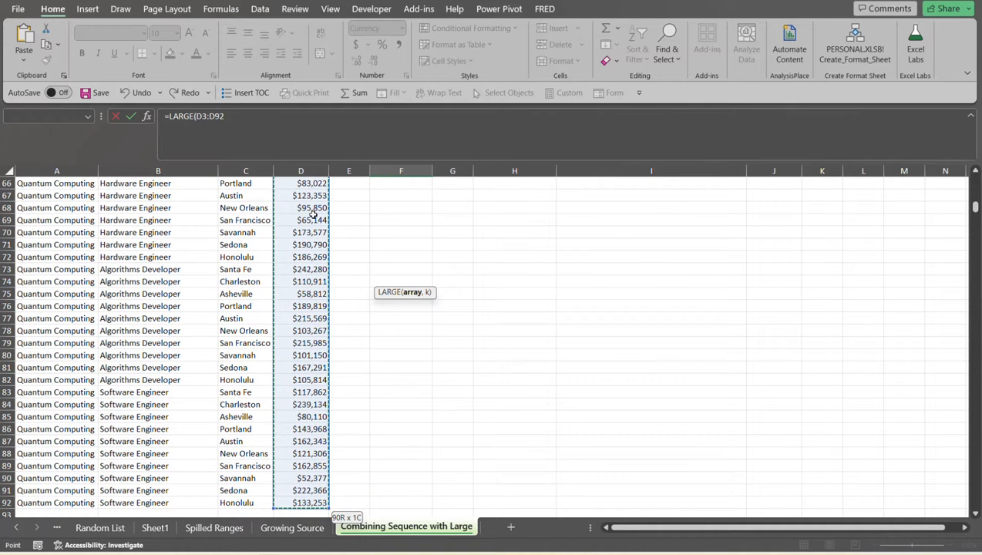
pyautogui.hotkey('ctrl', 'BackSpace')
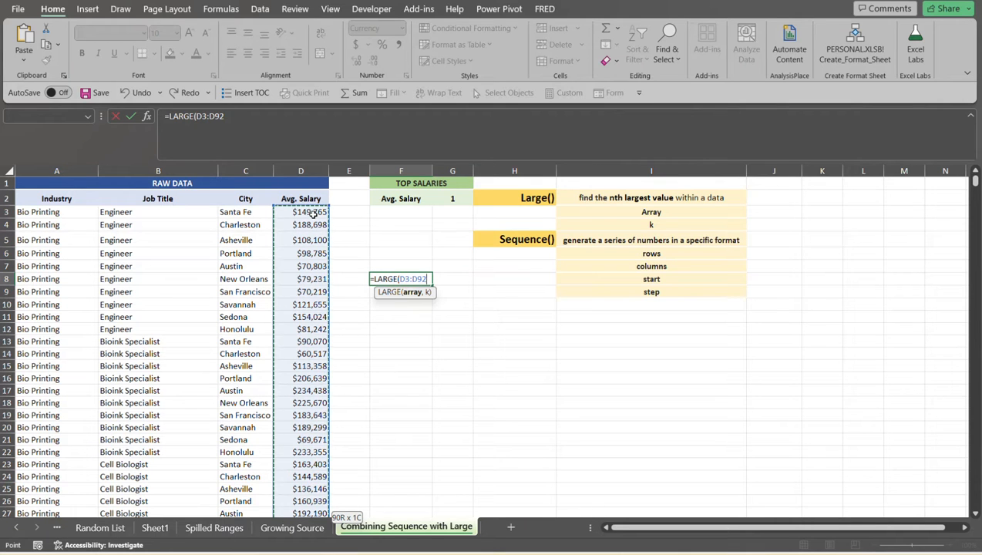
pyautogui.write(',')
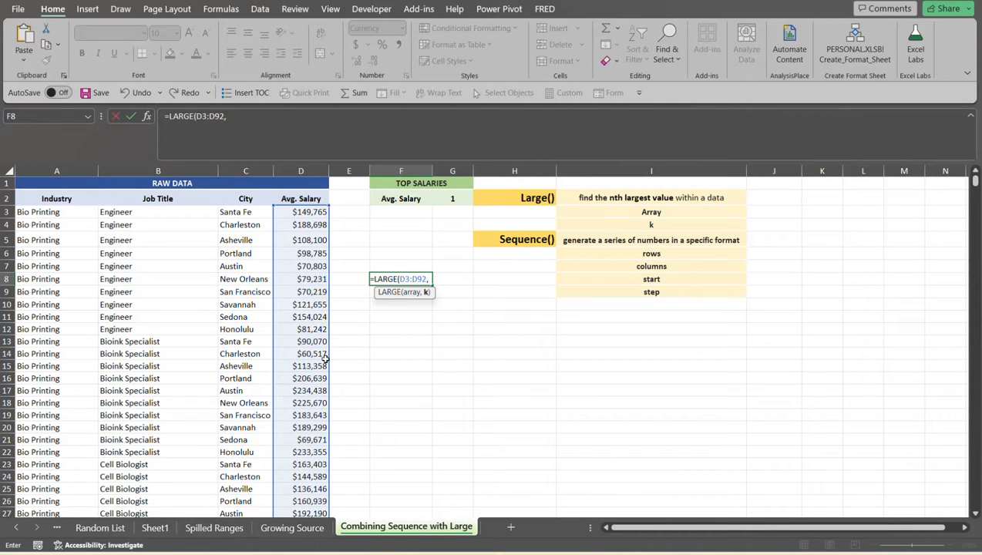
pyautogui.write('5)')
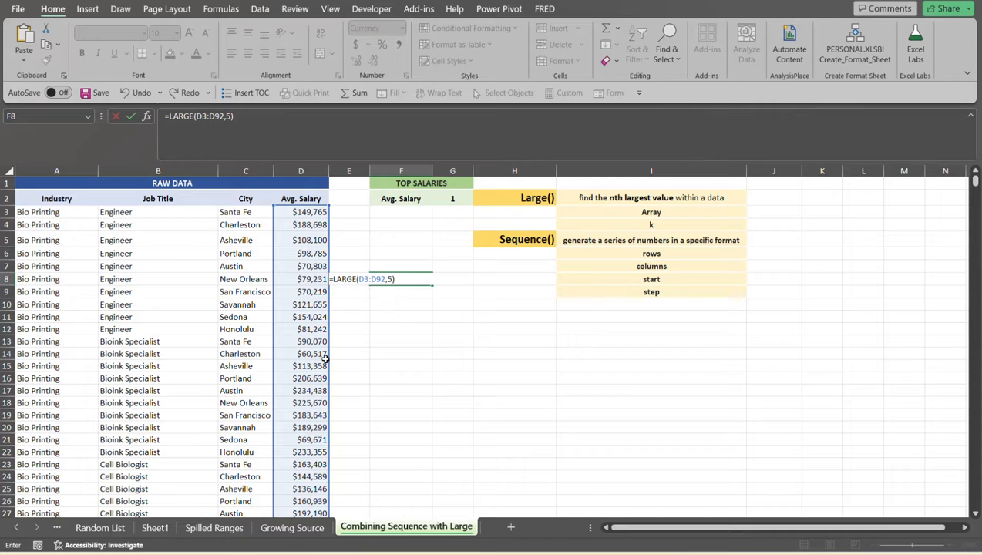
pyautogui.press('Return')
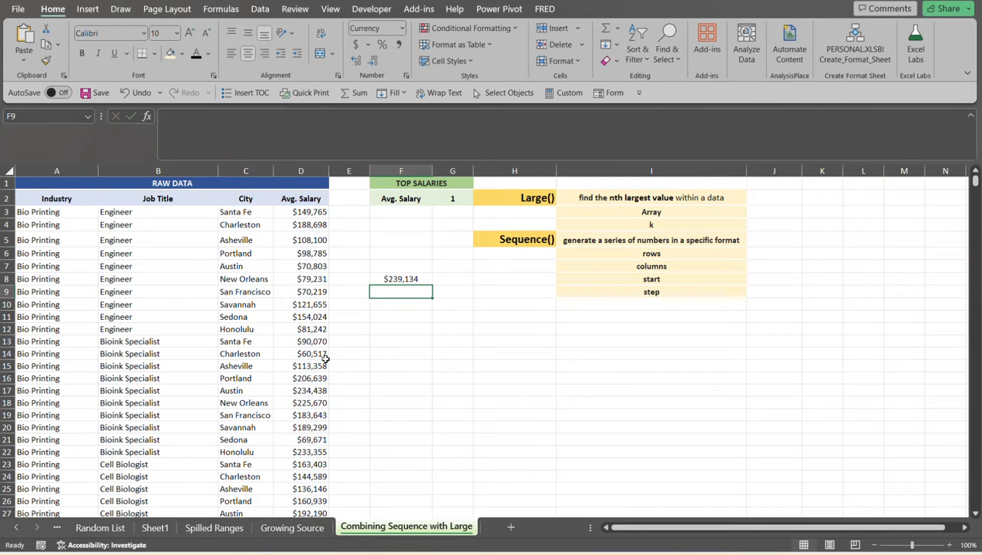
# - Clear the LARGE formula from cell F8
pyautogui.click(402, 279)
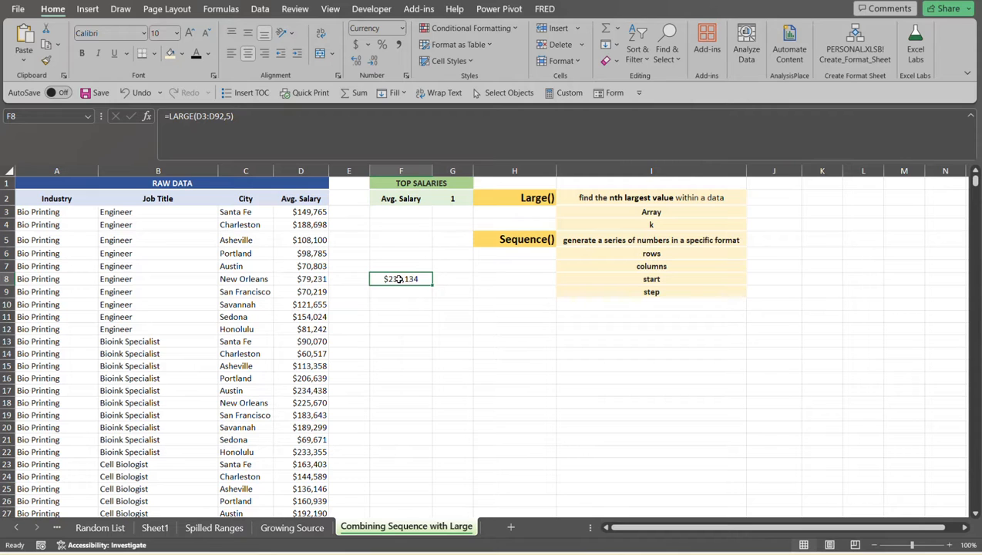
pyautogui.press('Delete')
pyautogui.click(522, 238)
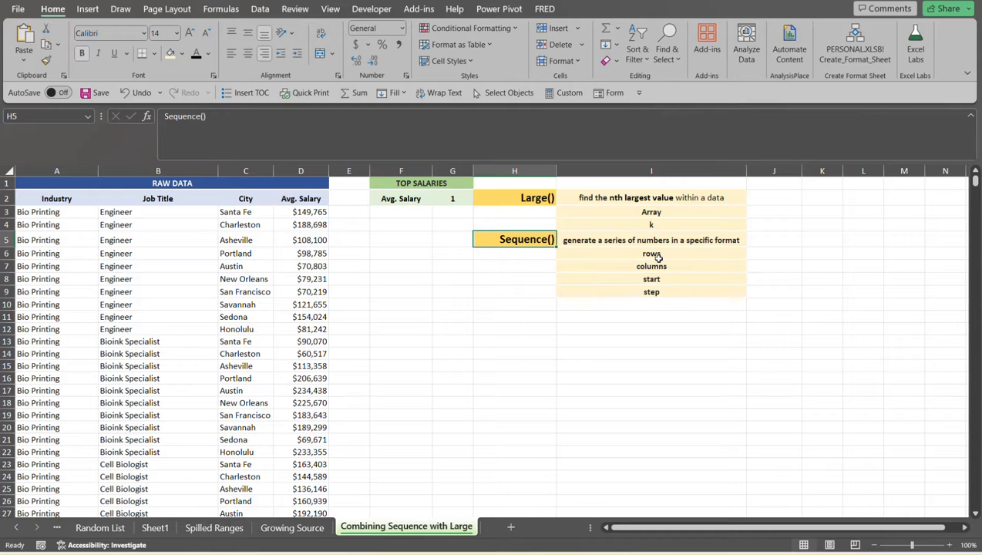
# - Enter a SEQUENCE formula in cell G12 that generates 10 rows of numbers
pyautogui.click(454, 333)
pyautogui.write('=seq')
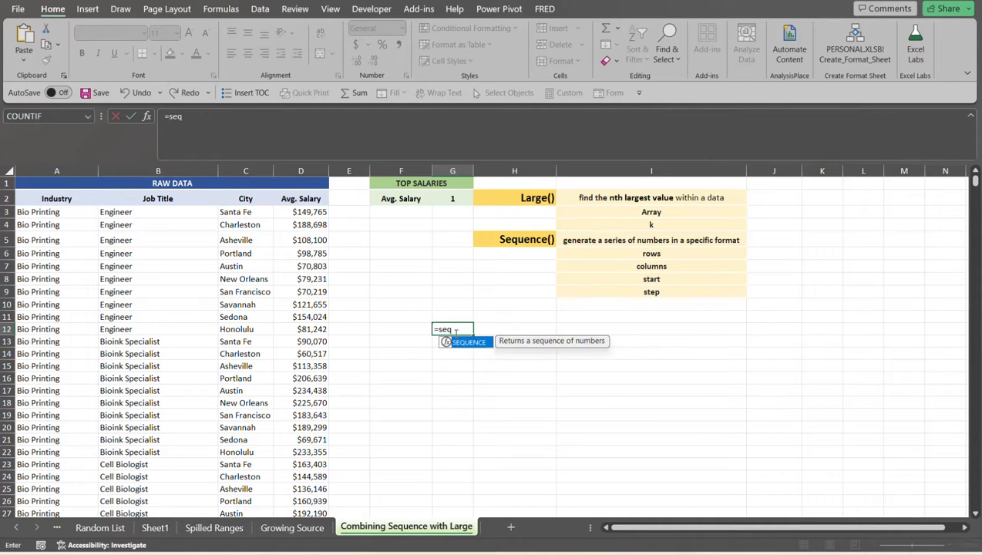
pyautogui.press('Tab')
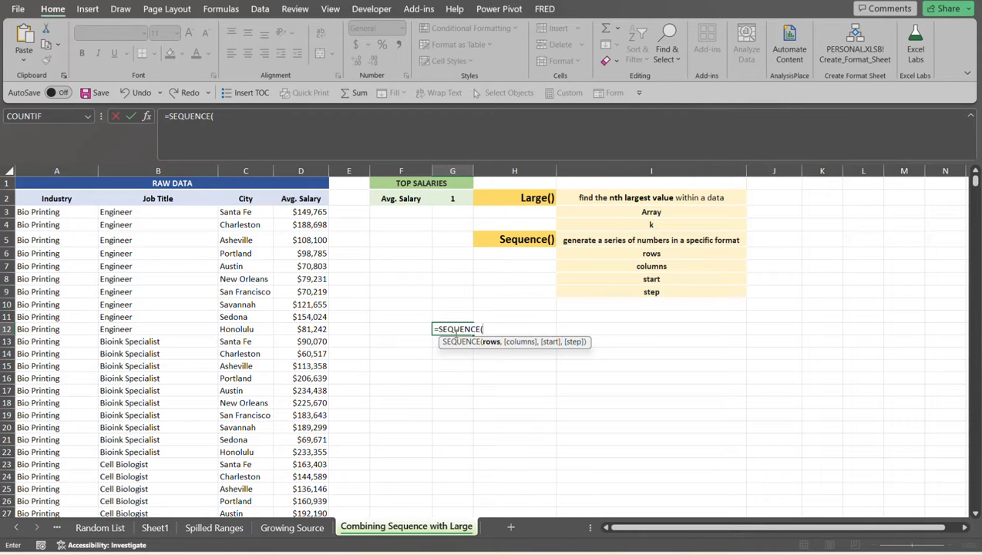
pyautogui.write('10)')
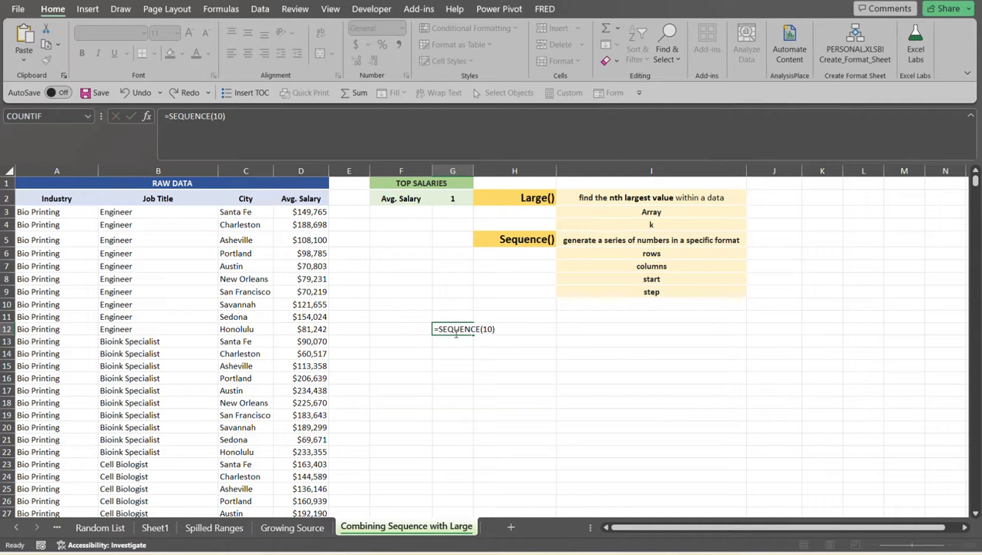
pyautogui.press('Return')
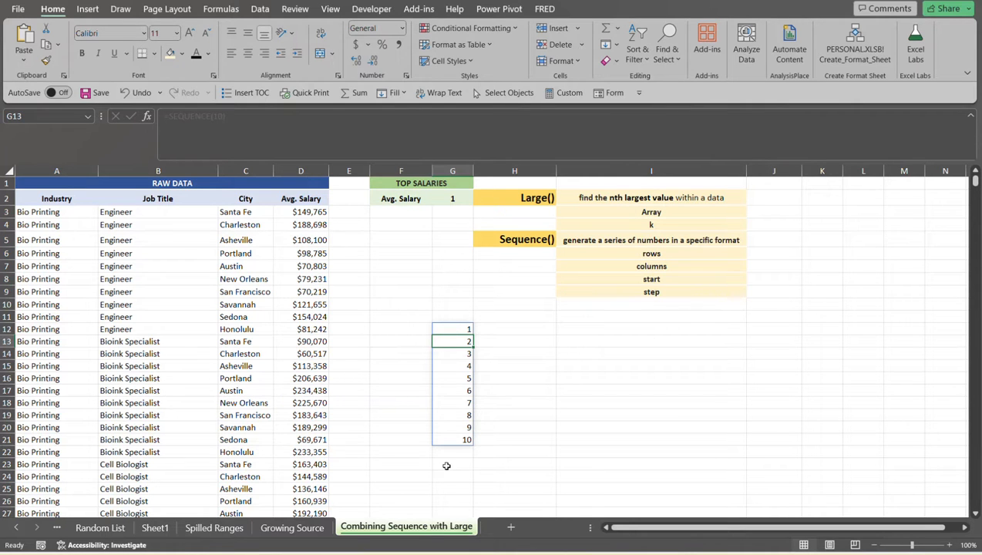
# - Extend the SEQUENCE formula in G12 with 1 column and a start value of 10
pyautogui.click(639, 281)
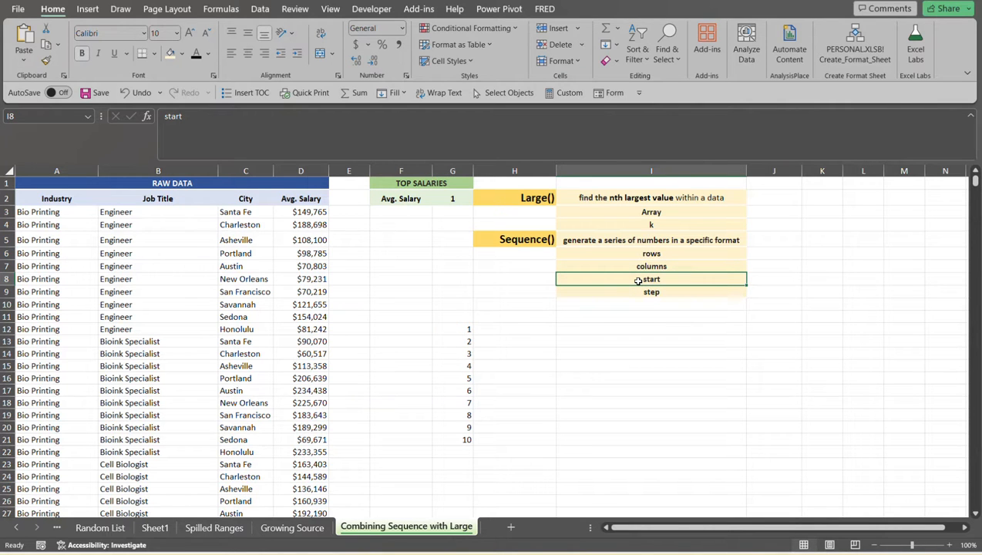
pyautogui.click(458, 329)
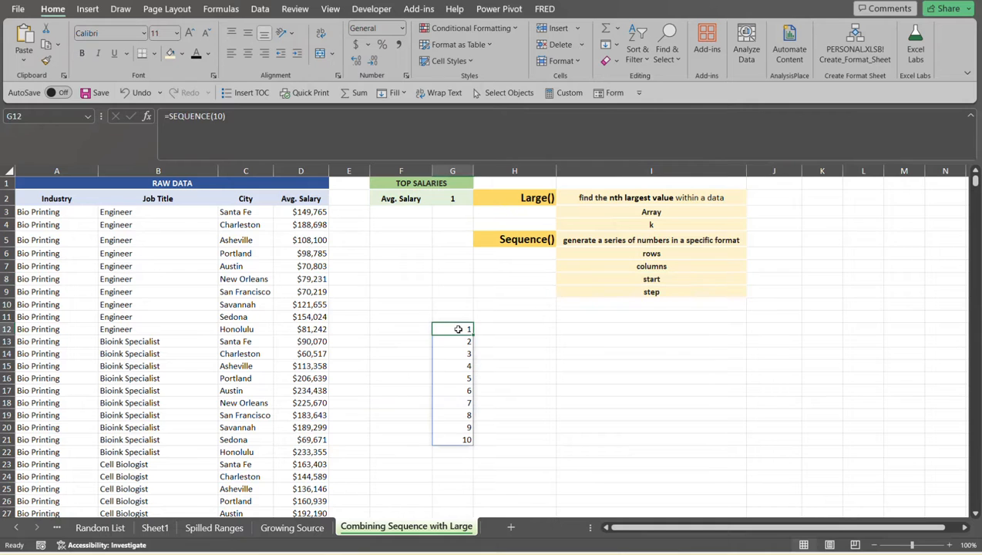
pyautogui.click(227, 116)
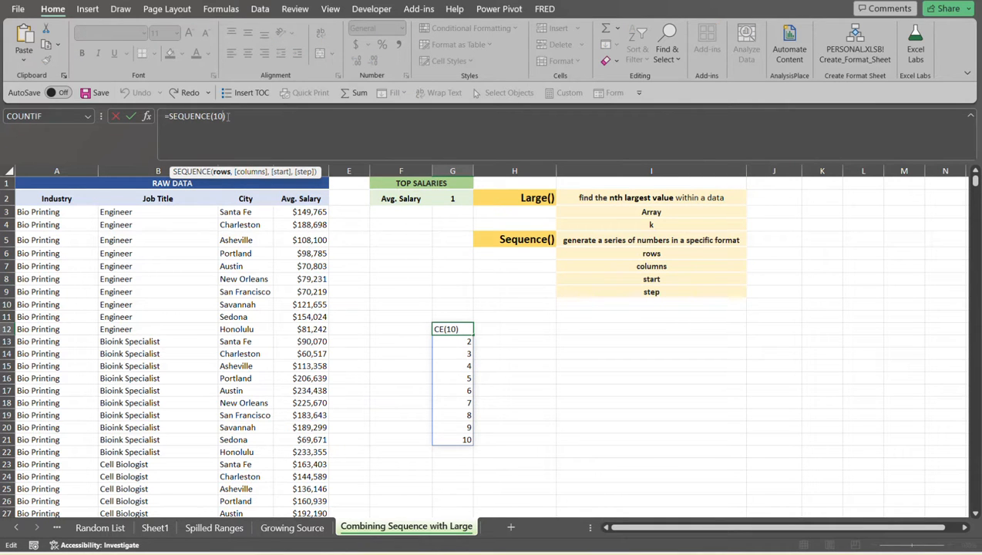
pyautogui.write(',1')
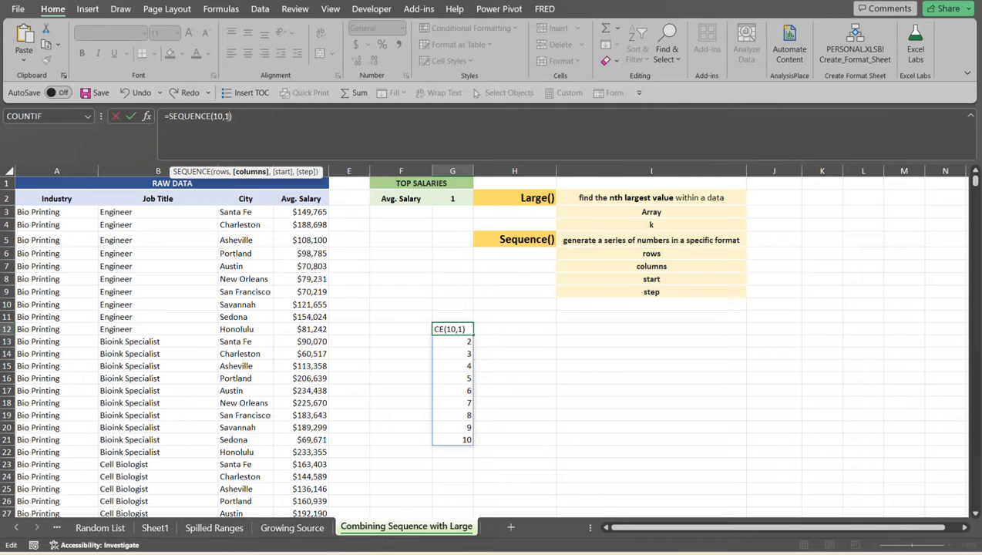
pyautogui.write(',10)')
pyautogui.press('Return')
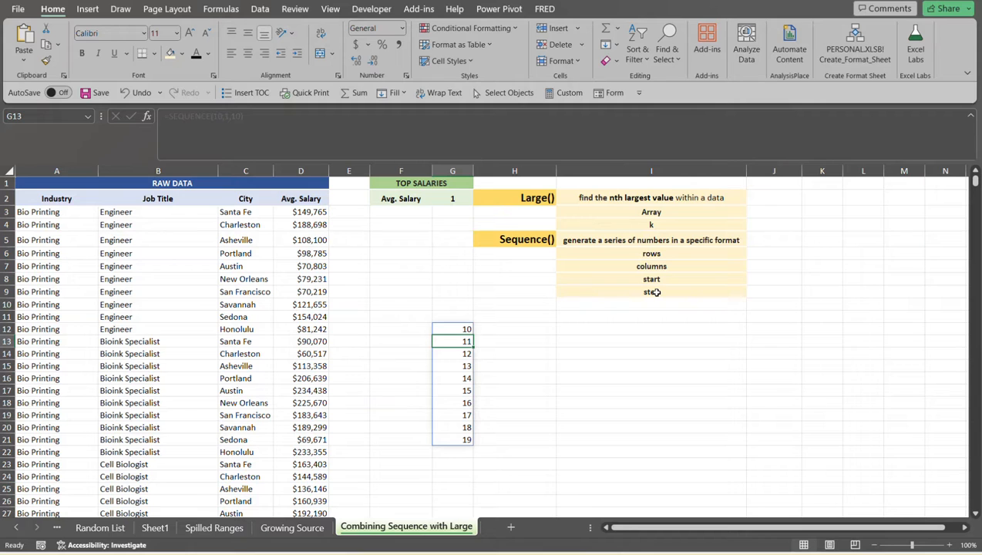
# - Add a step of 5 as the last argument of the SEQUENCE formula in G12
pyautogui.click(465, 329)
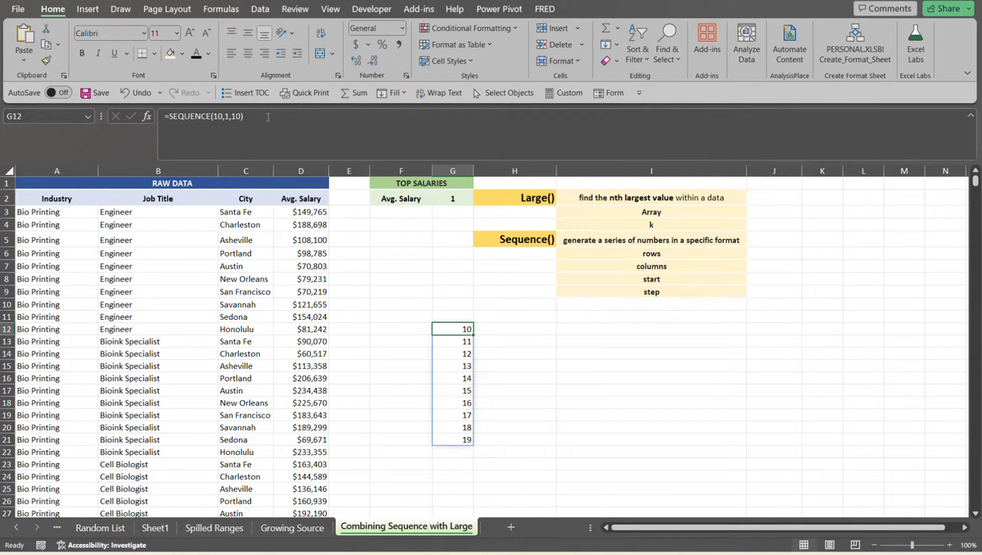
pyautogui.click(242, 117)
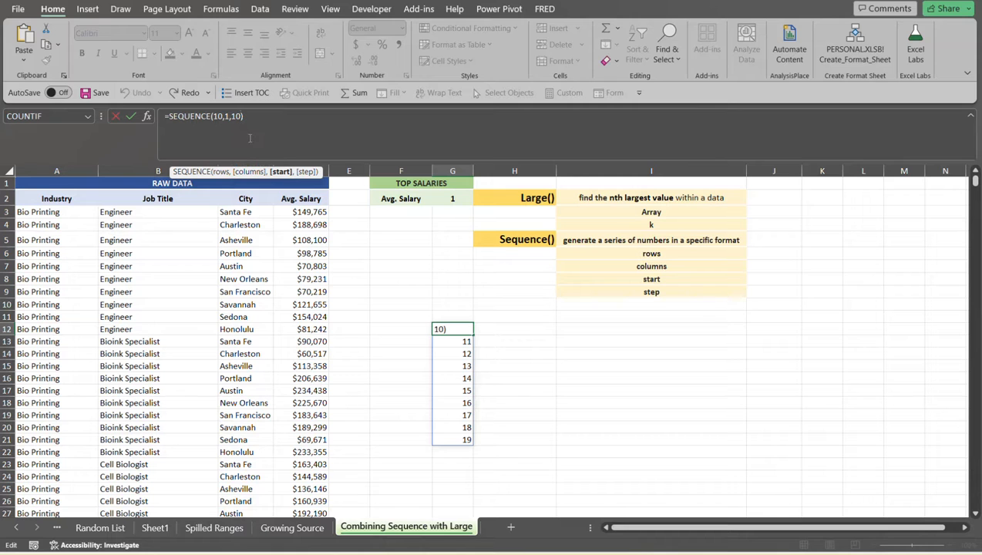
pyautogui.write(',5')
pyautogui.press('Return')
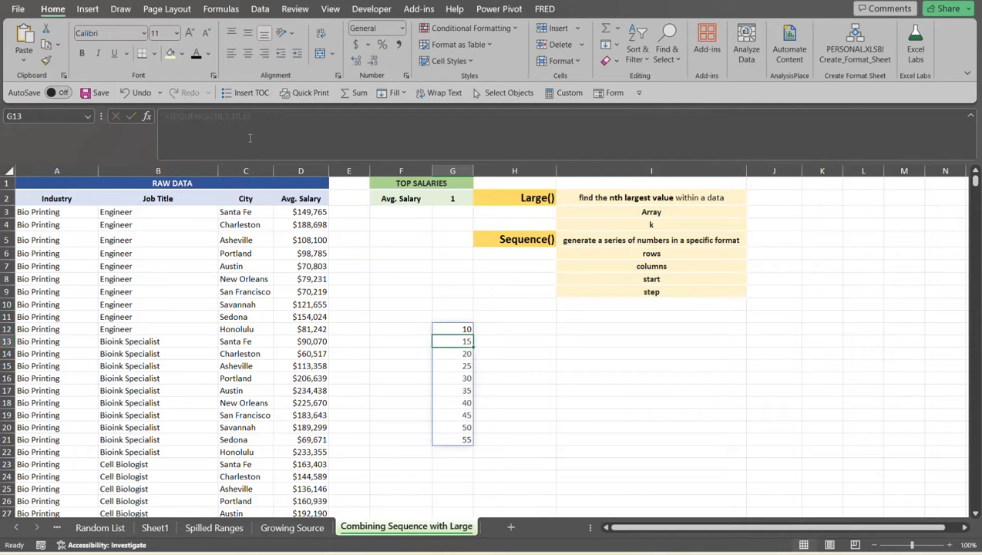
# - Set the columns argument of the SEQUENCE formula in G12 to 2
pyautogui.click(463, 329)
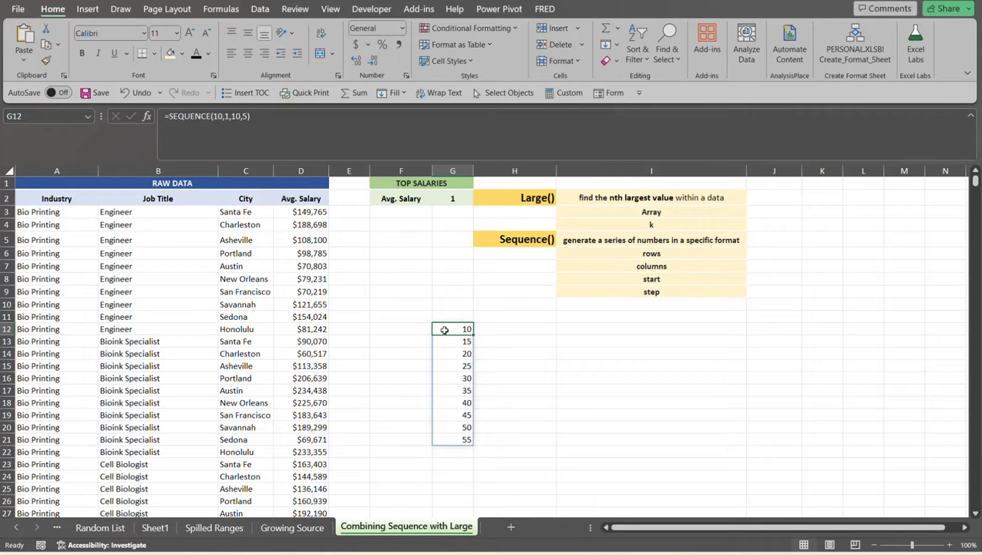
pyautogui.click(228, 116)
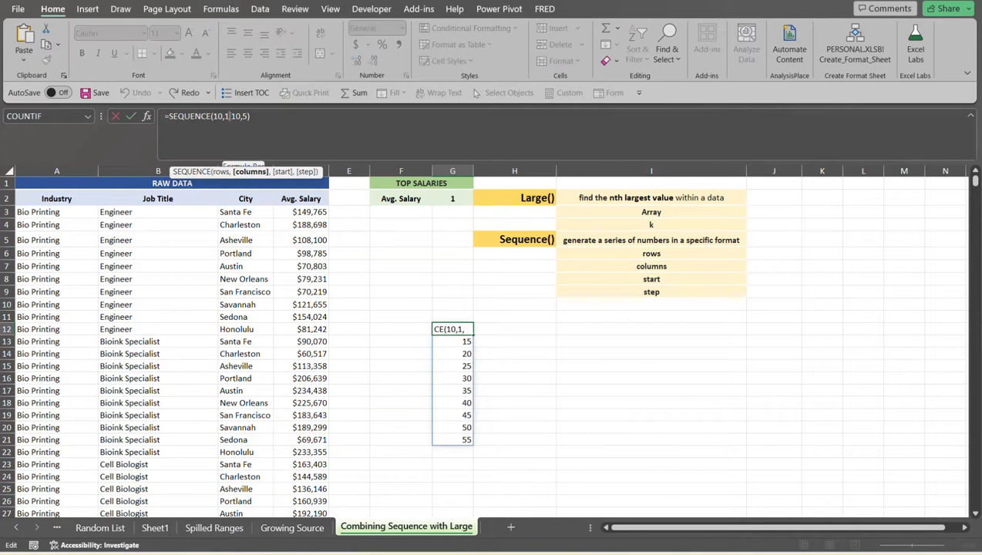
pyautogui.press('BackSpace')
pyautogui.write('2')
pyautogui.press('Return')
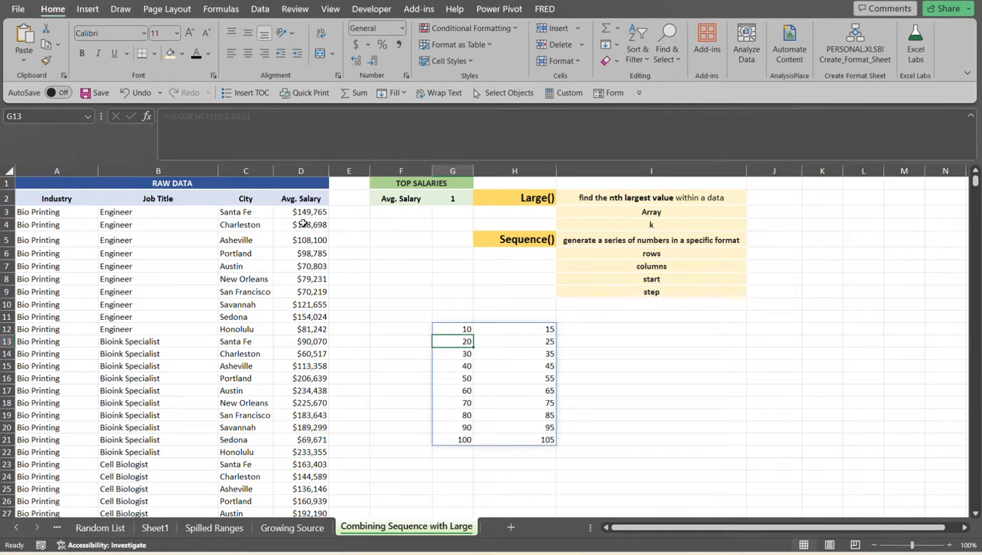
# - Delete the SEQUENCE formula from cell G12
pyautogui.click(466, 330)
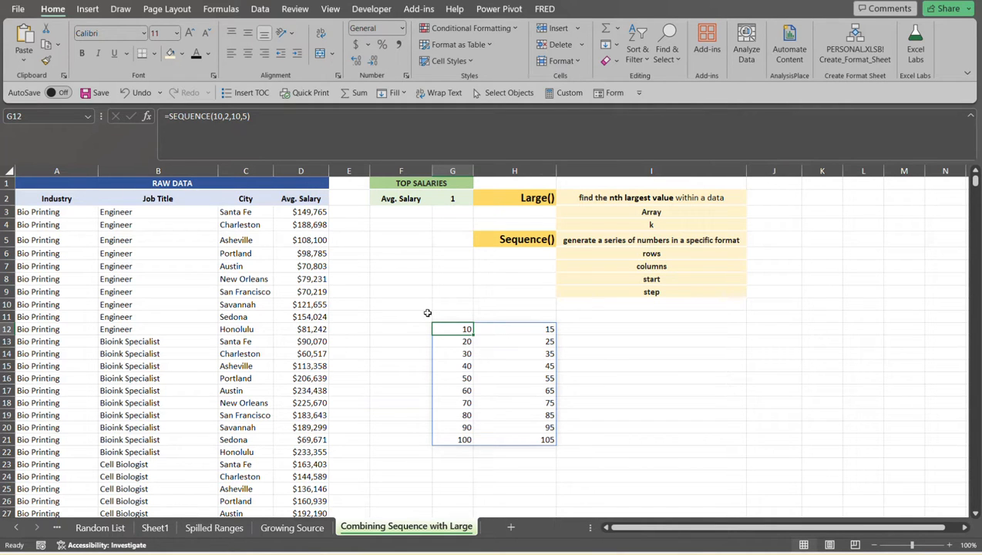
pyautogui.press('Delete')
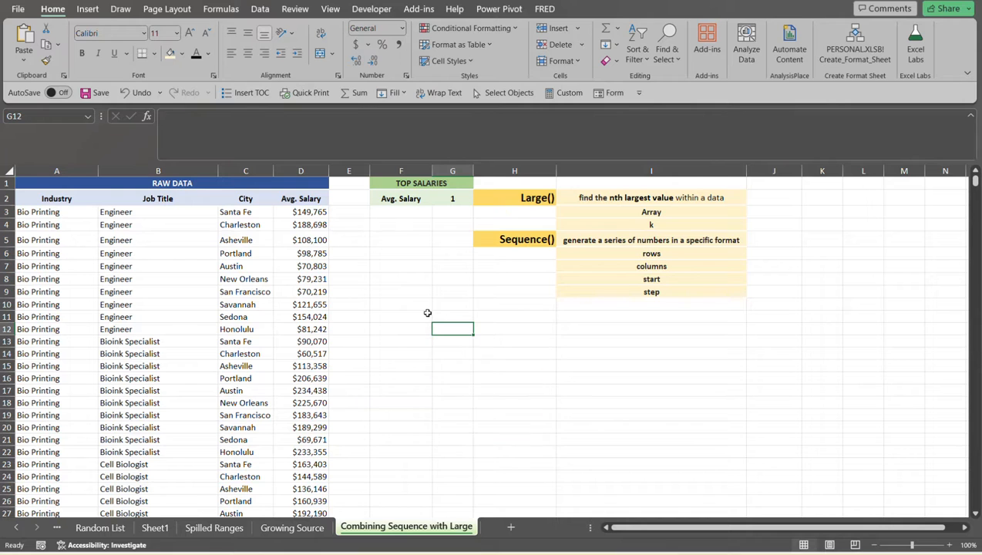
# - Start a LARGE formula in F3 with the Avg. Salary values D3:D92 as its array
pyautogui.click(405, 213)
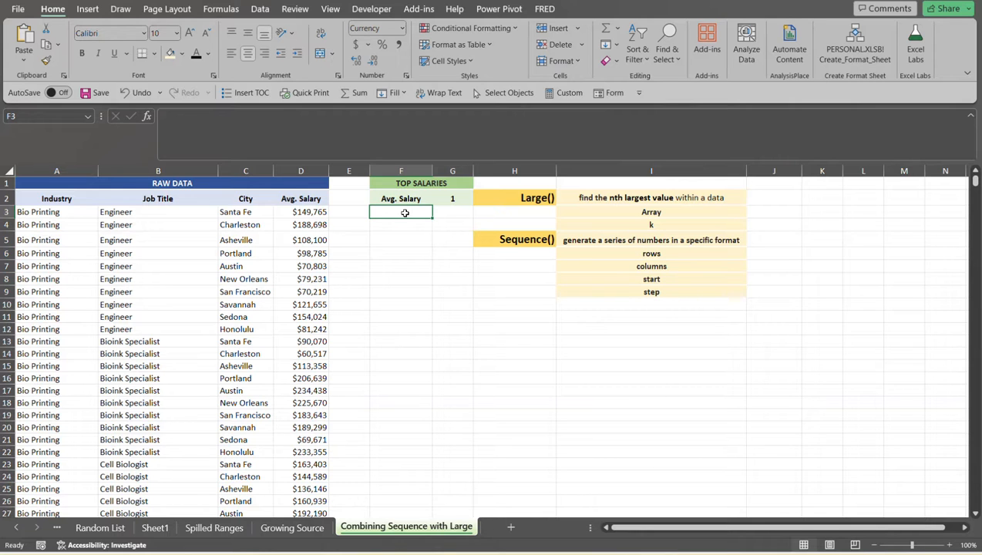
pyautogui.write('=larg')
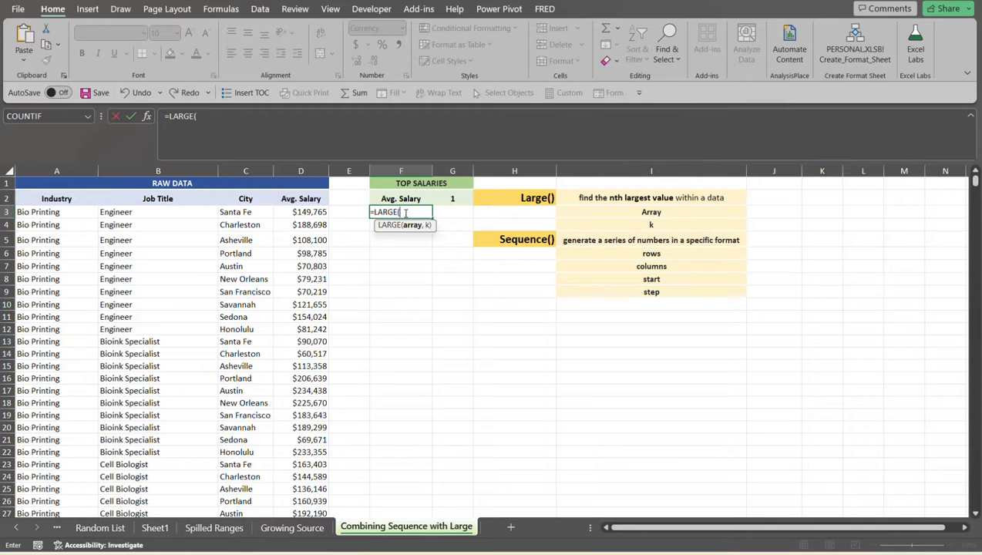
pyautogui.press('Tab')
pyautogui.click(312, 213)
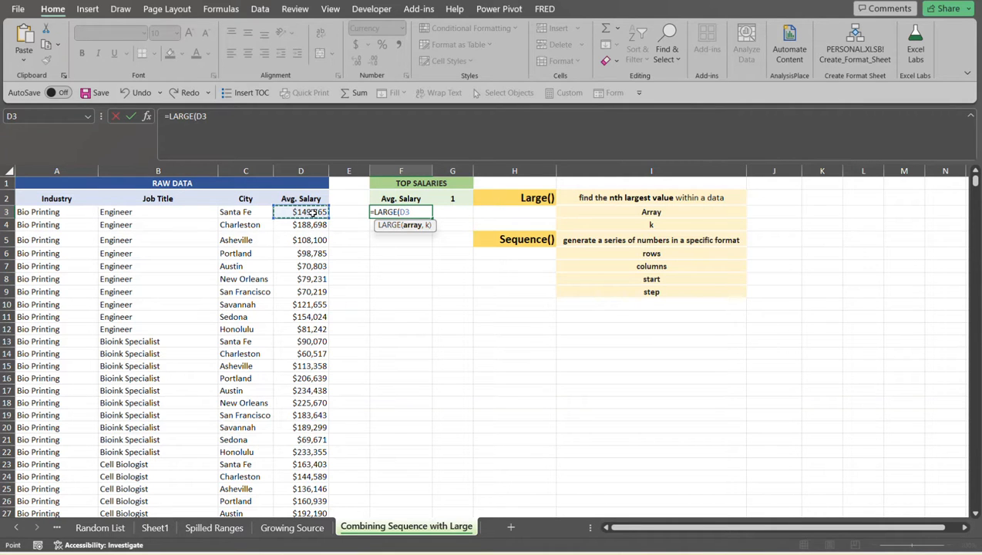
pyautogui.hotkey('ctrl', 'shift', 'Down')
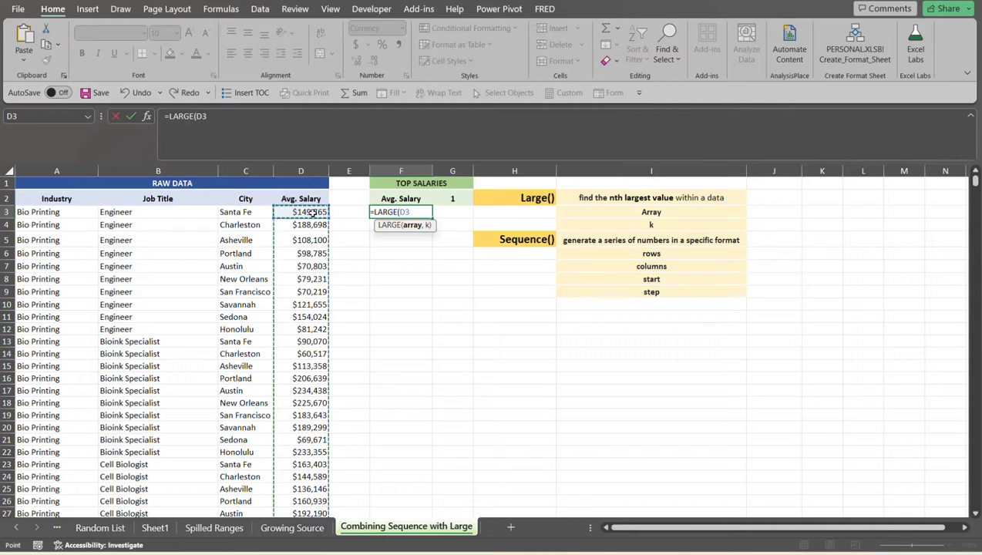
pyautogui.scroll(20, 312, 213)
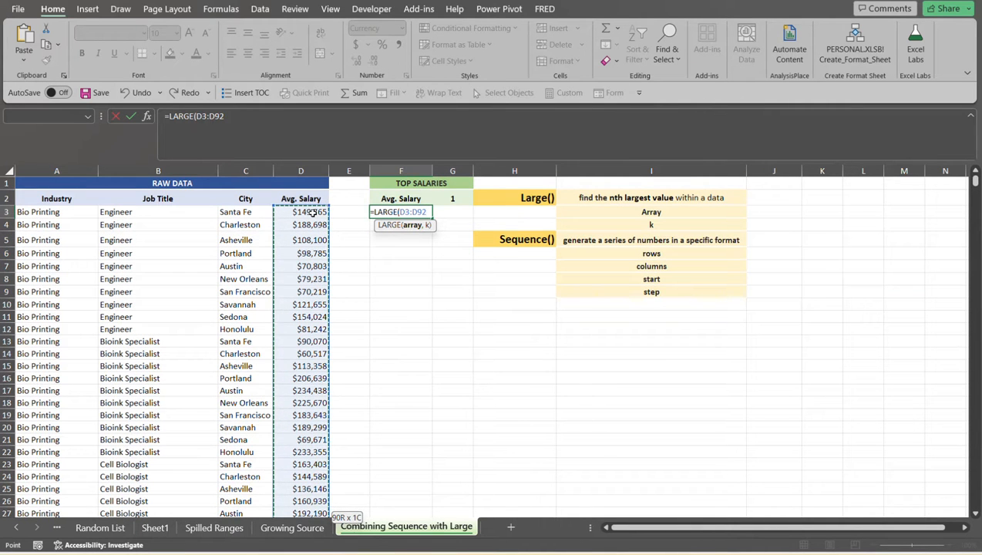
pyautogui.write(',')
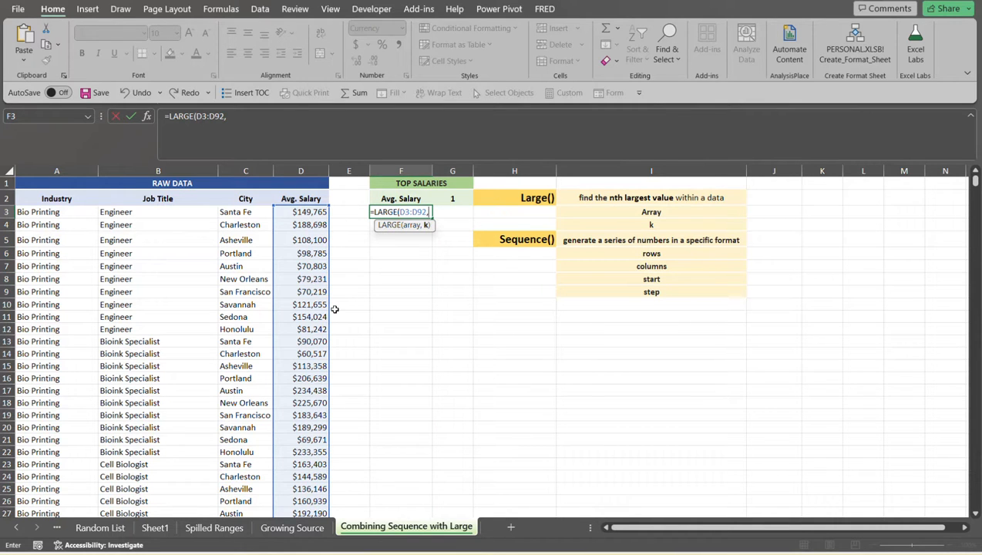
pyautogui.write('se')
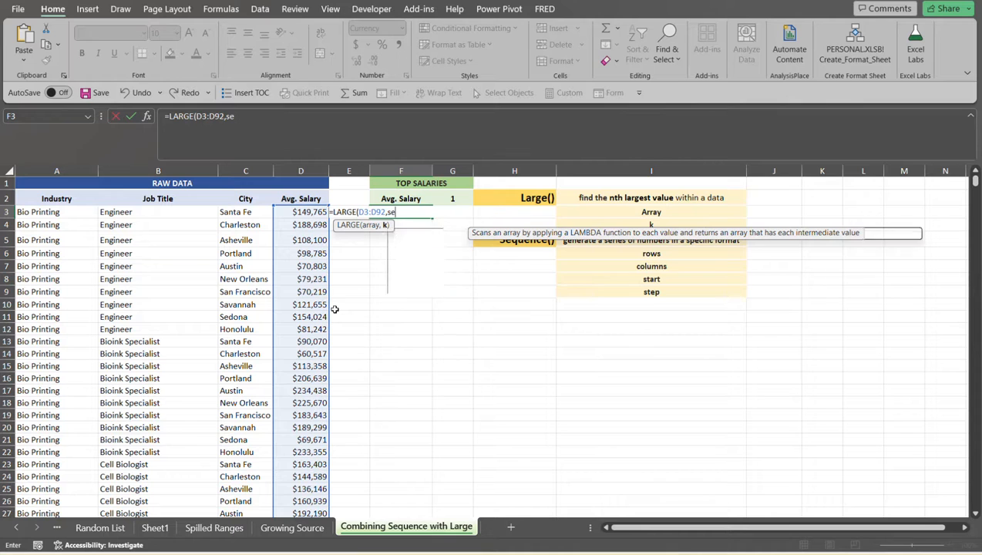
pyautogui.write('q')
pyautogui.press('Right')
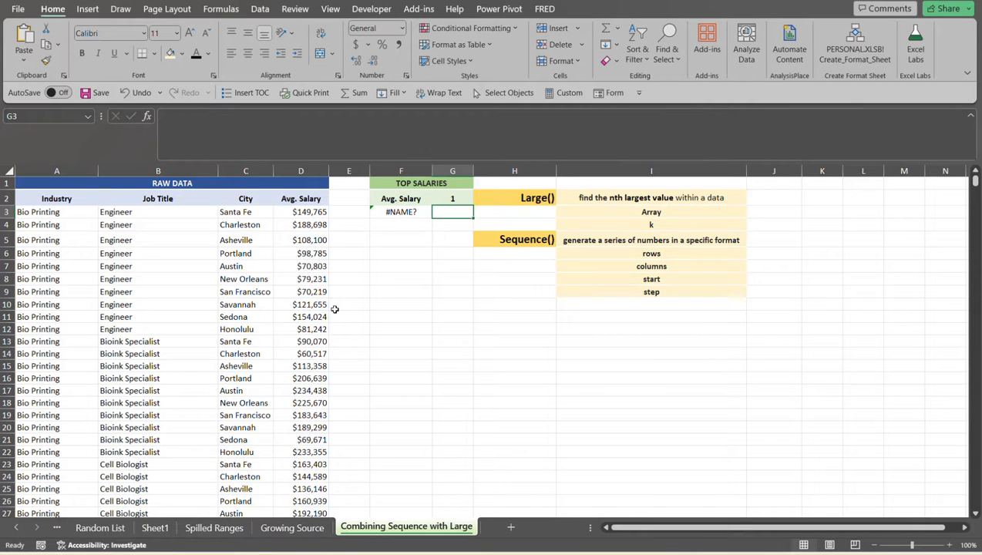
pyautogui.click(418, 213)
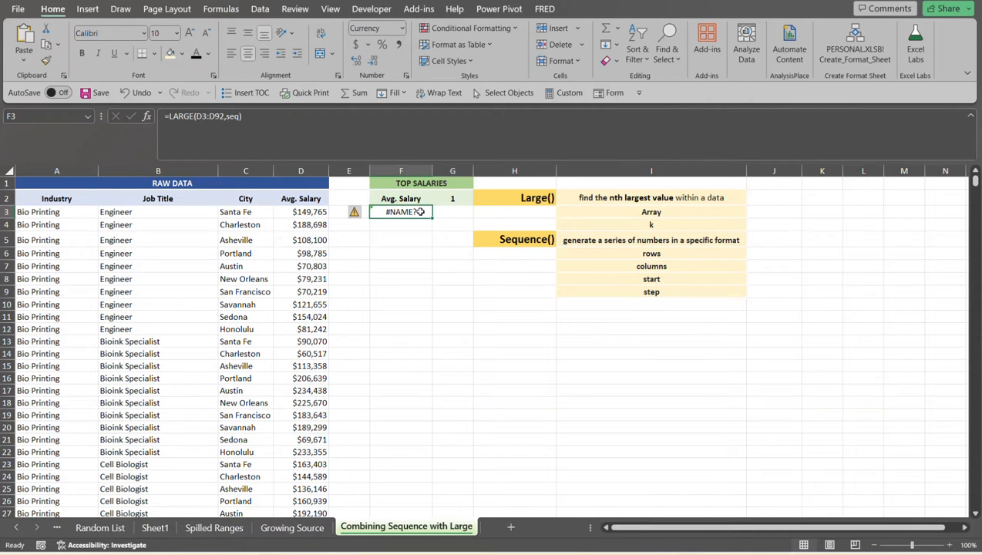
pyautogui.click(240, 116)
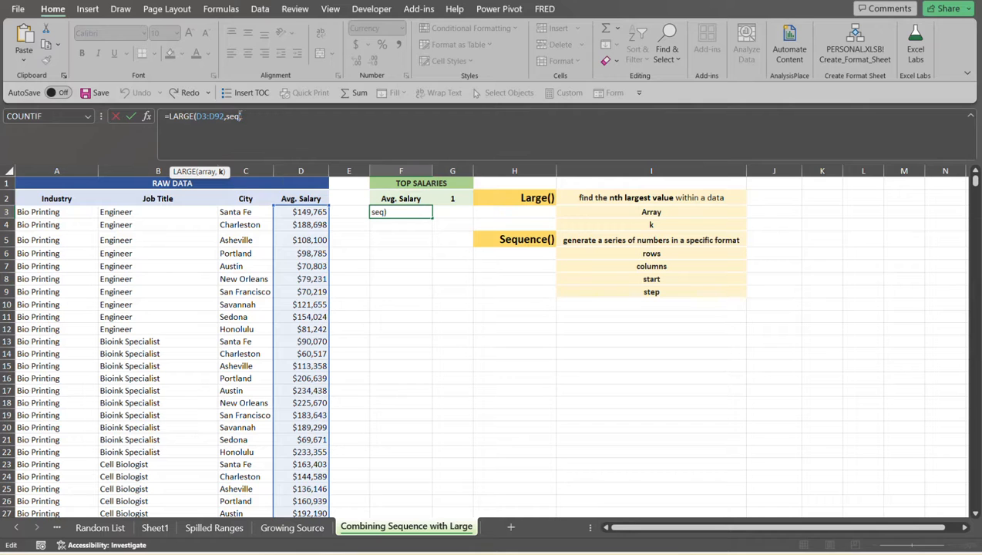
pyautogui.press('BackSpace')
pyautogui.press('BackSpace')
pyautogui.press('BackSpace')
# - Nest SEQUENCE(G2) as the k argument of the LARGE formula in F3 and complete the formula
pyautogui.write('S')
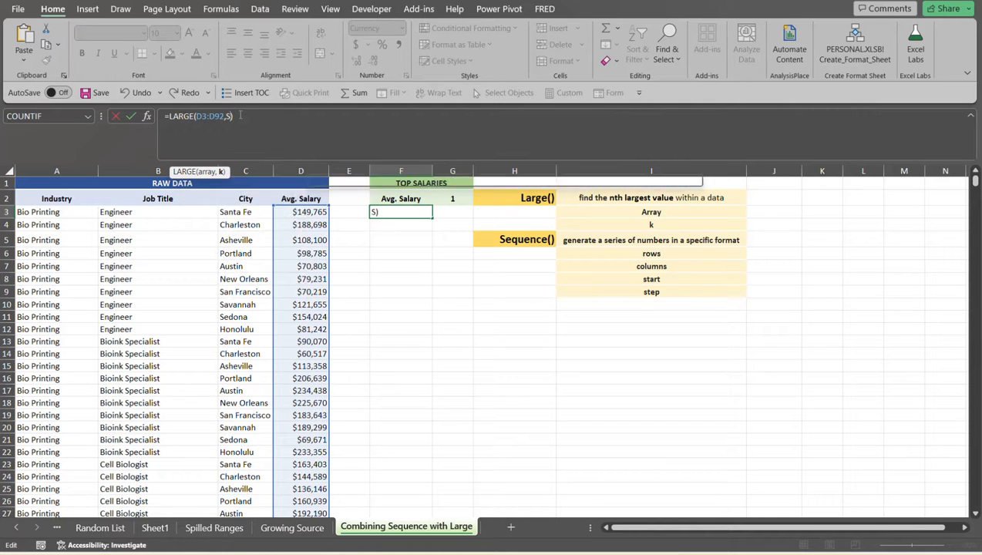
pyautogui.write('E')
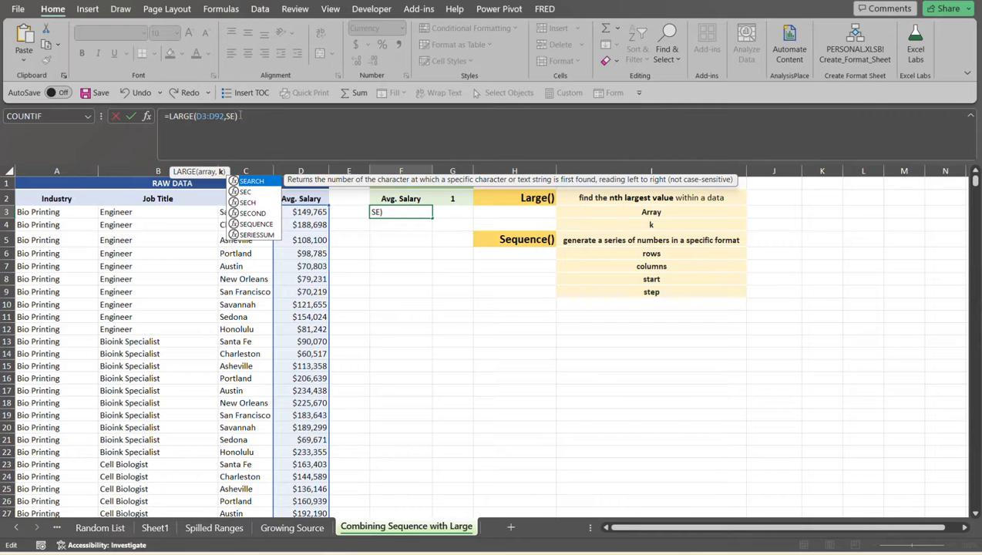
pyautogui.press('Down')
pyautogui.press('Down')
pyautogui.press('Down')
pyautogui.press('Down')
pyautogui.press('Tab')
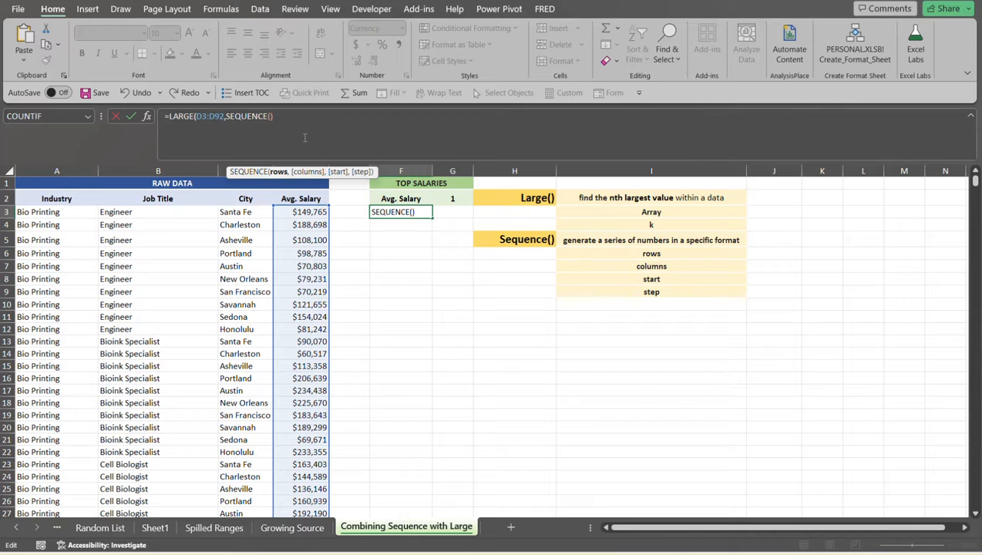
pyautogui.click(454, 200)
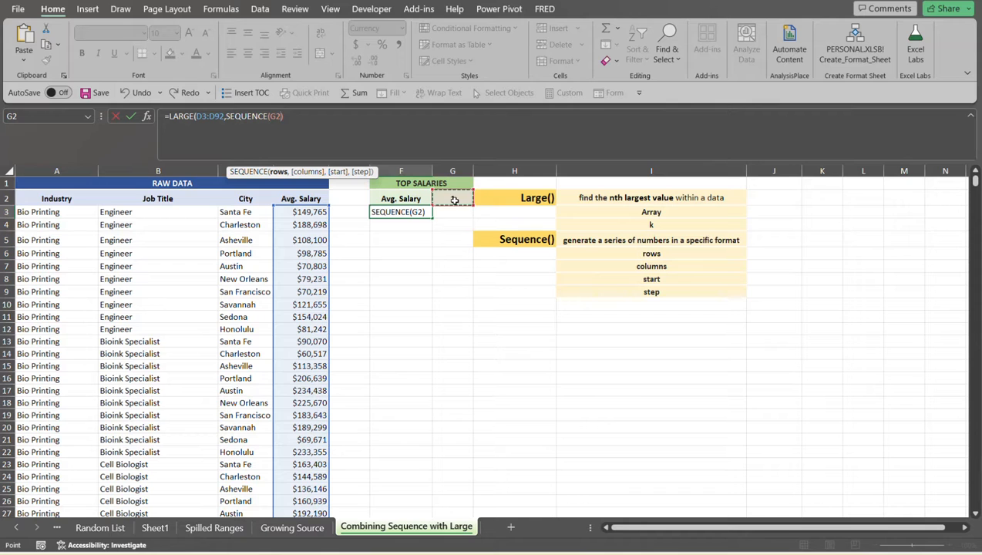
pyautogui.click(285, 116)
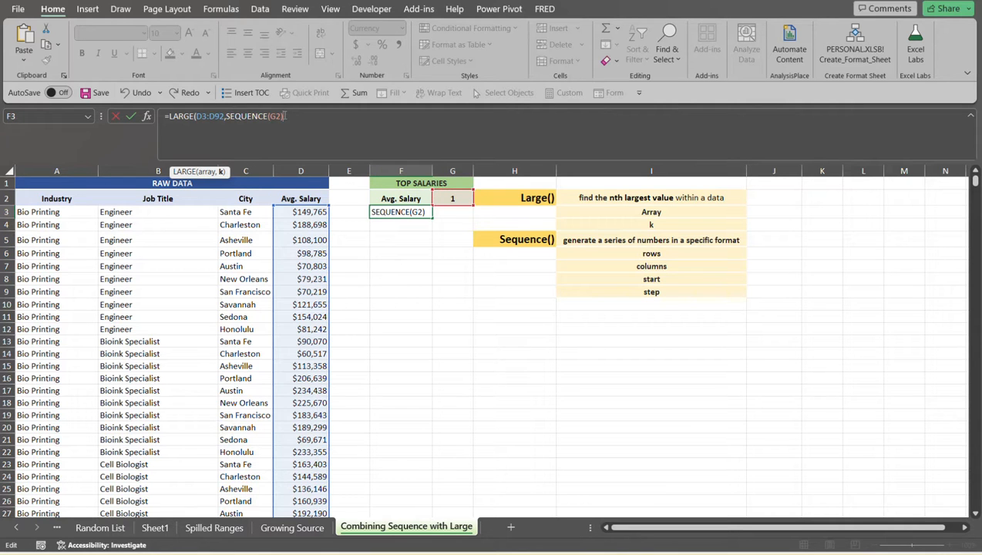
pyautogui.write(')')
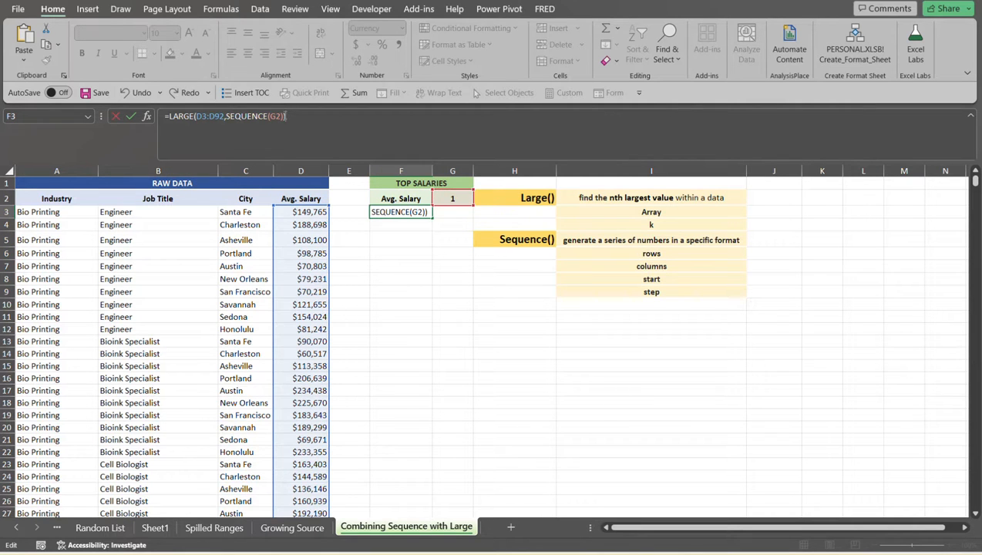
pyautogui.press('Return')
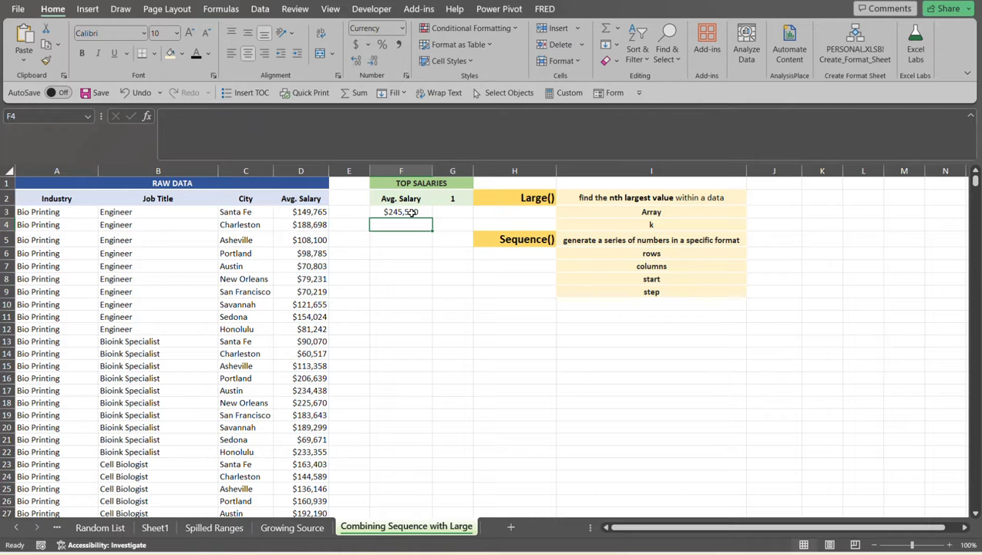
# - Check the formula result in F3 against the raw Avg. Salary values D3:D92 and the count in G2
pyautogui.click(412, 214)
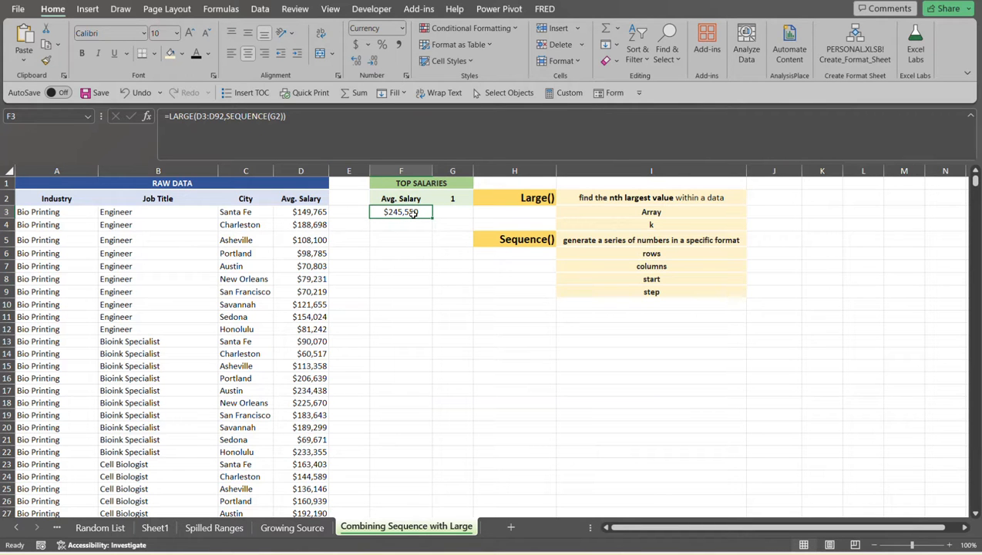
pyautogui.click(321, 214)
pyautogui.hotkey('ctrl', 'shift', 'Down')
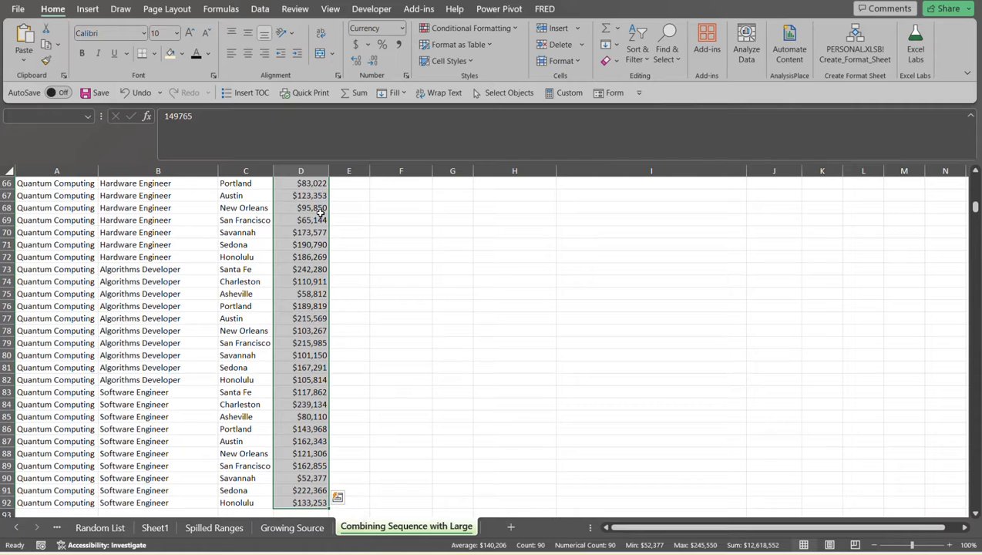
pyautogui.hotkey('ctrl', 'BackSpace')
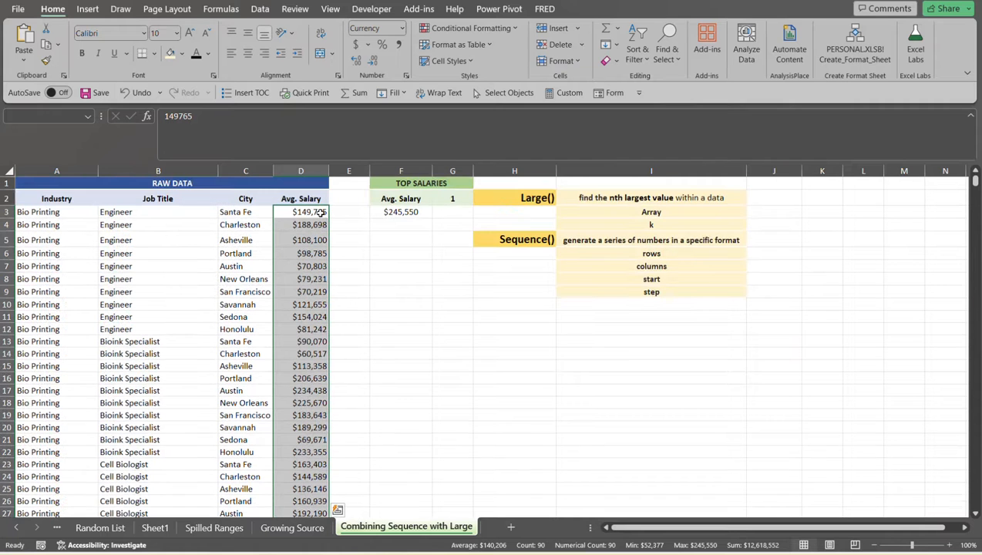
pyautogui.click(396, 211)
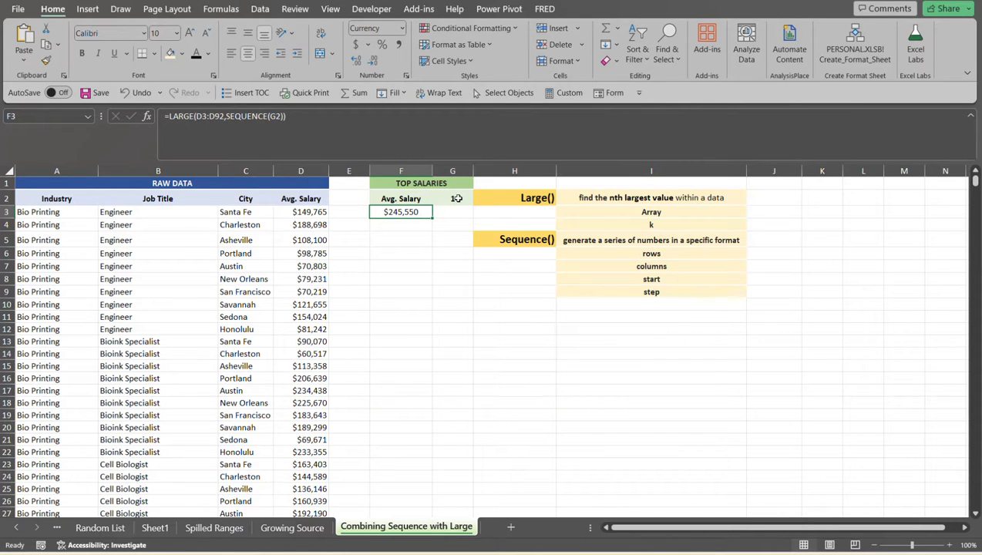
pyautogui.click(457, 198)
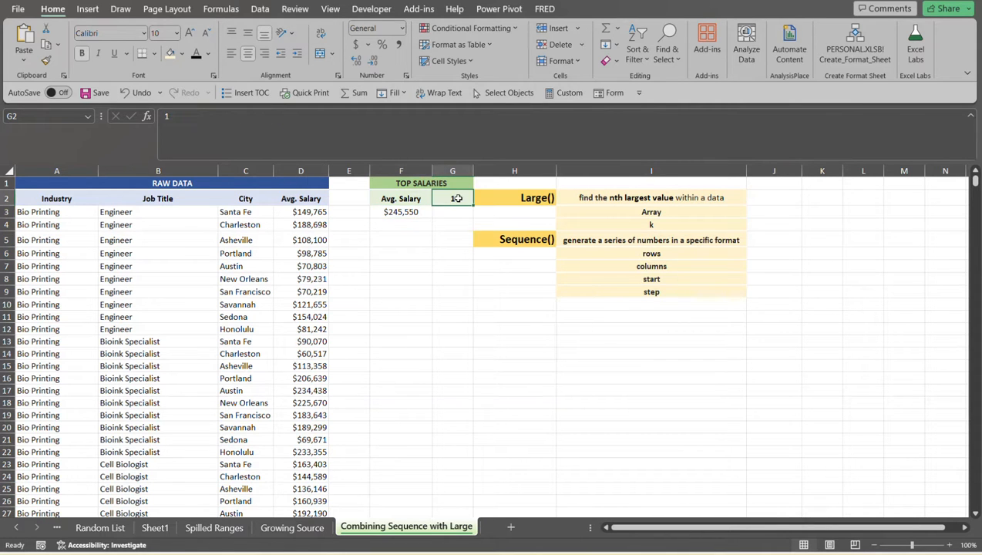
pyautogui.click(416, 212)
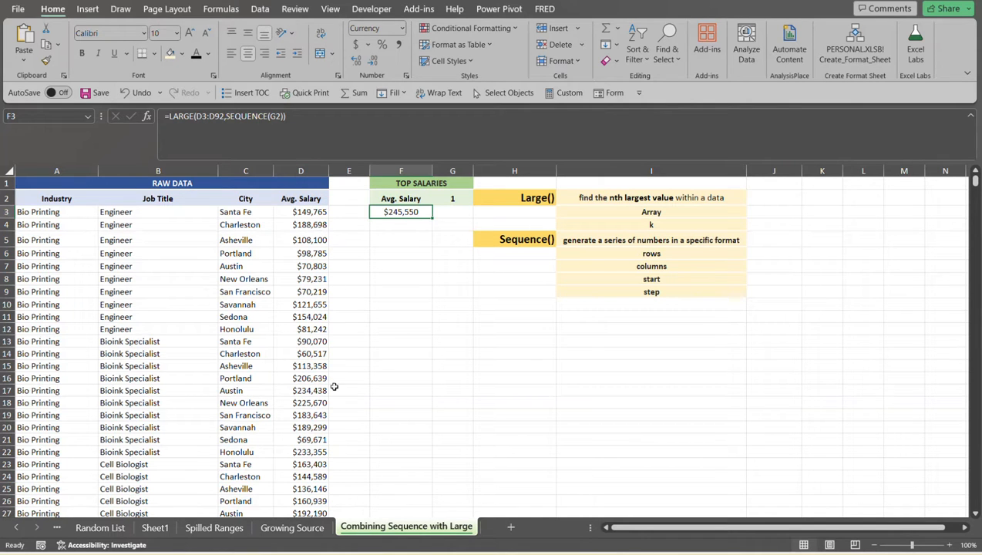
# - Set the number of top salaries in G2 to 5
pyautogui.click(457, 199)
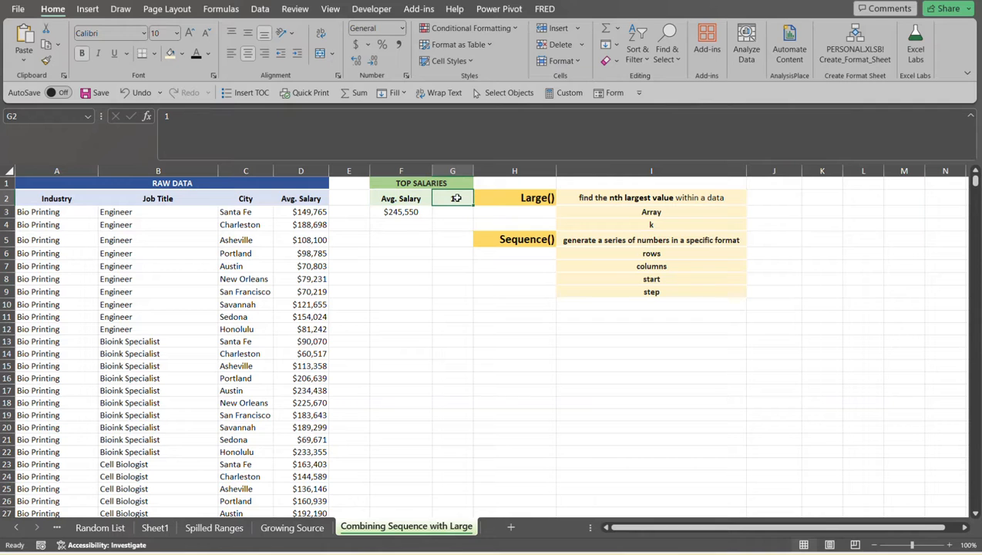
pyautogui.write('5')
pyautogui.press('Return')
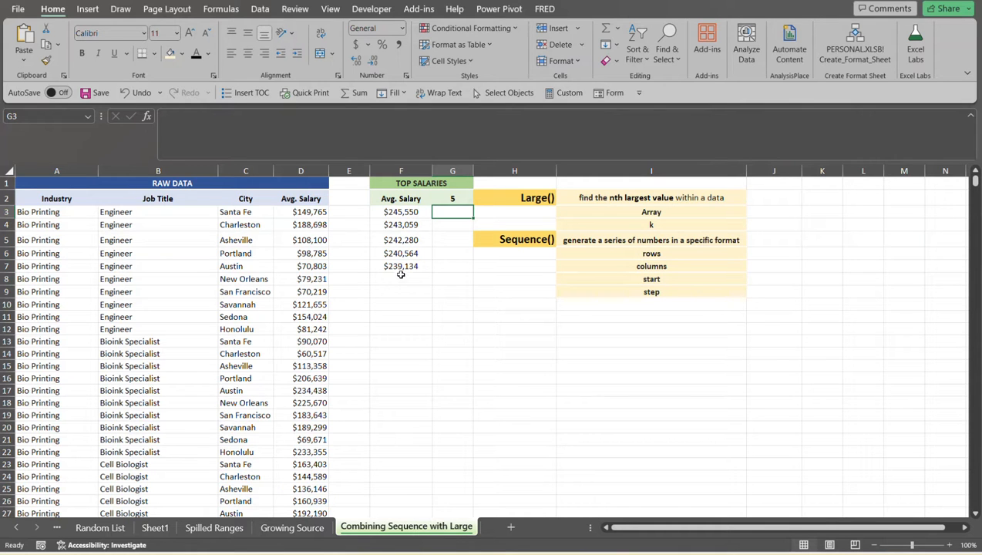
# - Set the number of top salaries in G2 to 20 and select F3 to review the spilled list
pyautogui.click(455, 198)
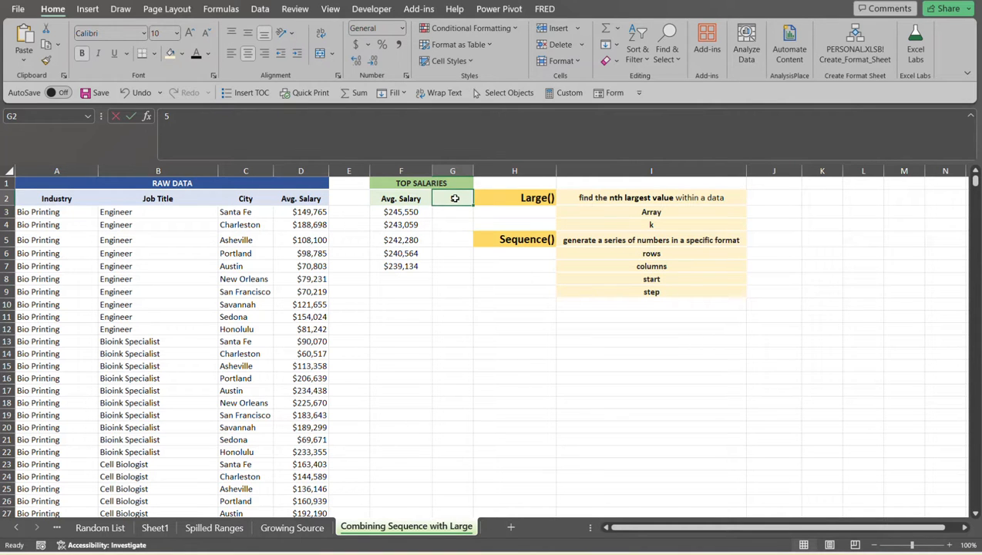
pyautogui.write('20')
pyautogui.press('Return')
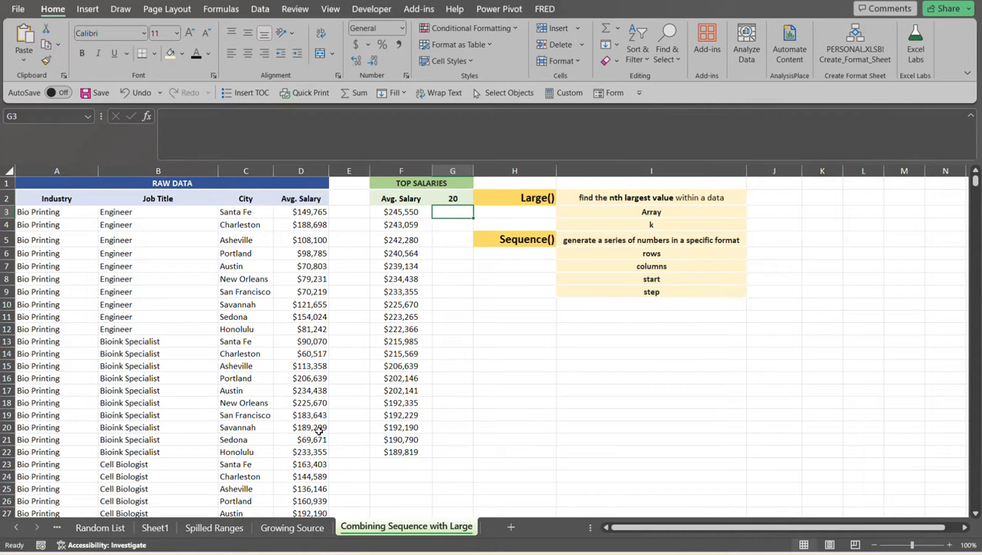
pyautogui.click(398, 212)
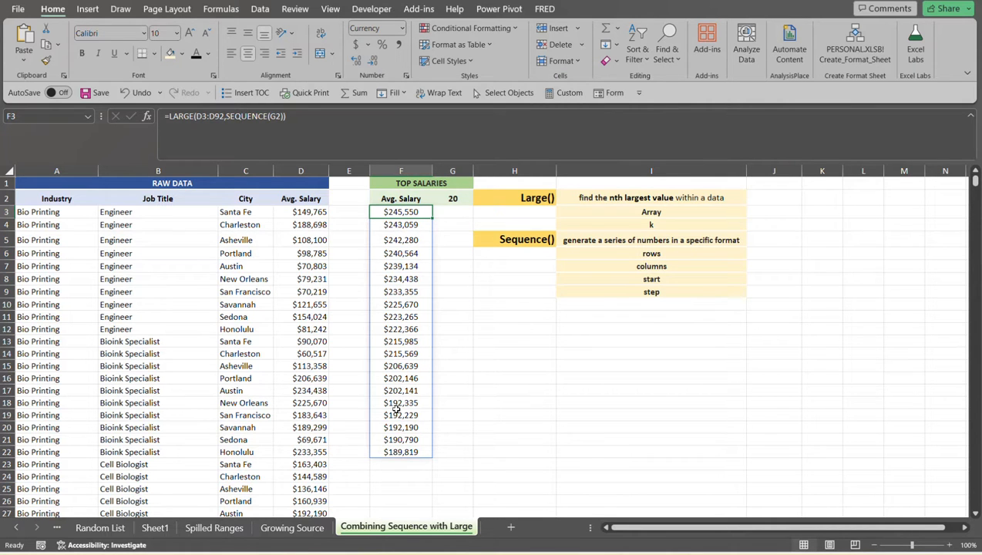